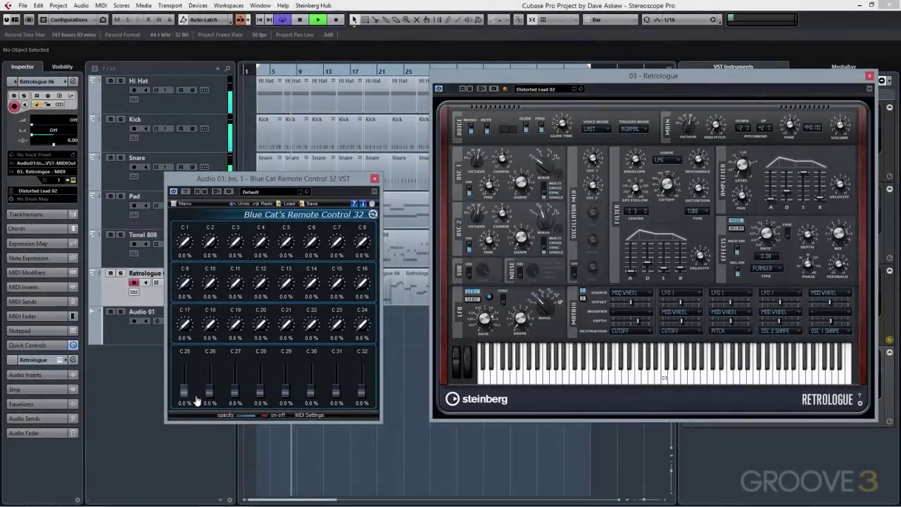
Raise C25 and C26 on Remote Control 32, then load its User preset.
{"action": "mouse_move", "coordinate": [182, 384]}
{"action": "left_mouse_down"}
{"action": "mouse_move", "coordinate": [183, 374]}
{"action": "mouse_move", "coordinate": [210, 388]}
{"action": "mouse_move", "coordinate": [210, 379]}
{"action": "mouse_move", "coordinate": [185, 403]}
{"action": "left_mouse_up"}
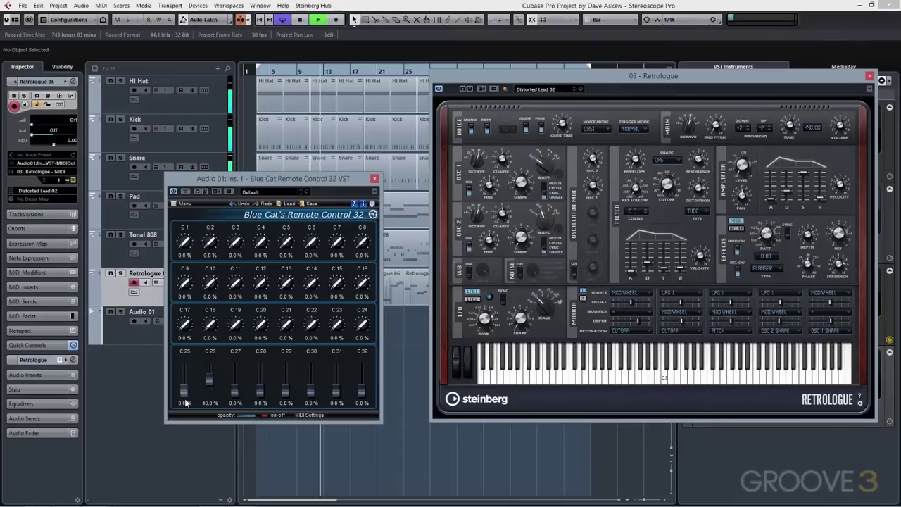
{"action": "left_click", "coordinate": [262, 195]}
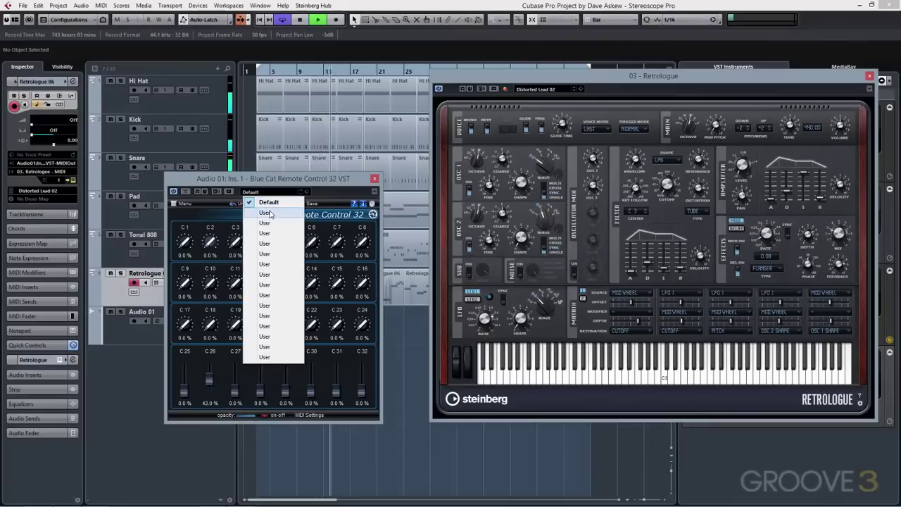
{"action": "left_click", "coordinate": [285, 215]}
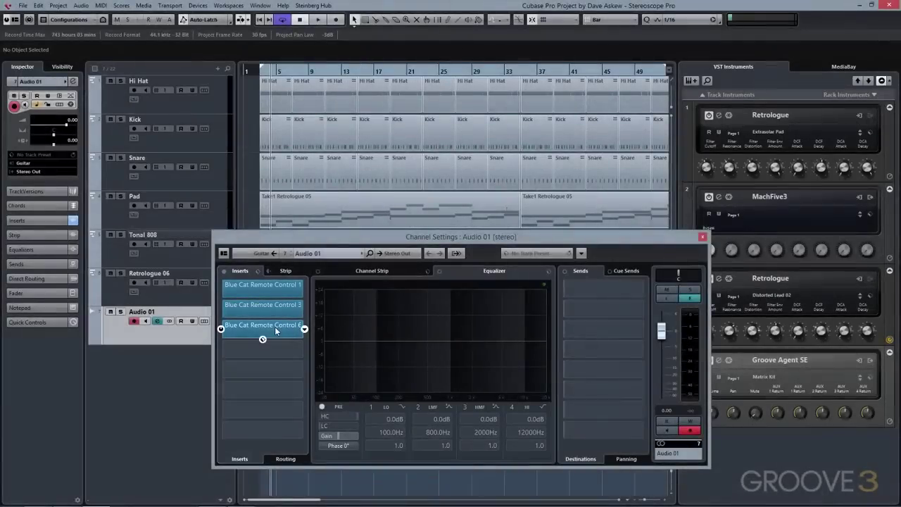
Open the Remote Control 16 and 32 plugin windows and move them apart.
{"action": "left_click", "coordinate": [286, 289]}
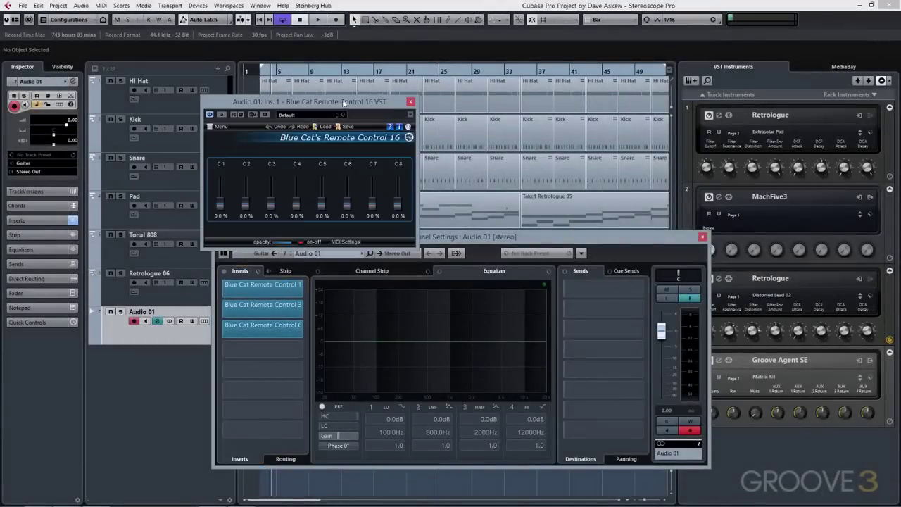
{"action": "left_click_drag", "start_coordinate": [343, 104], "coordinate": [276, 66]}
{"action": "left_click", "coordinate": [278, 305]}
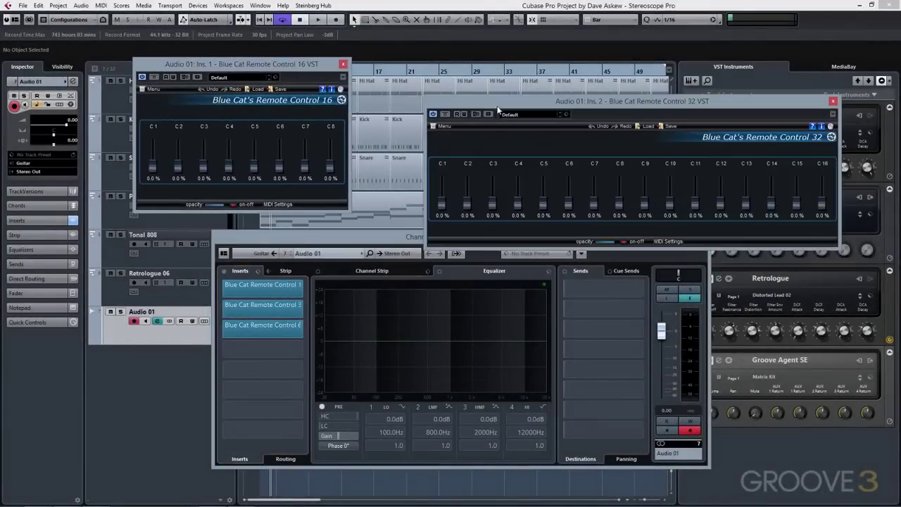
{"action": "left_click_drag", "start_coordinate": [497, 102], "coordinate": [437, 63]}
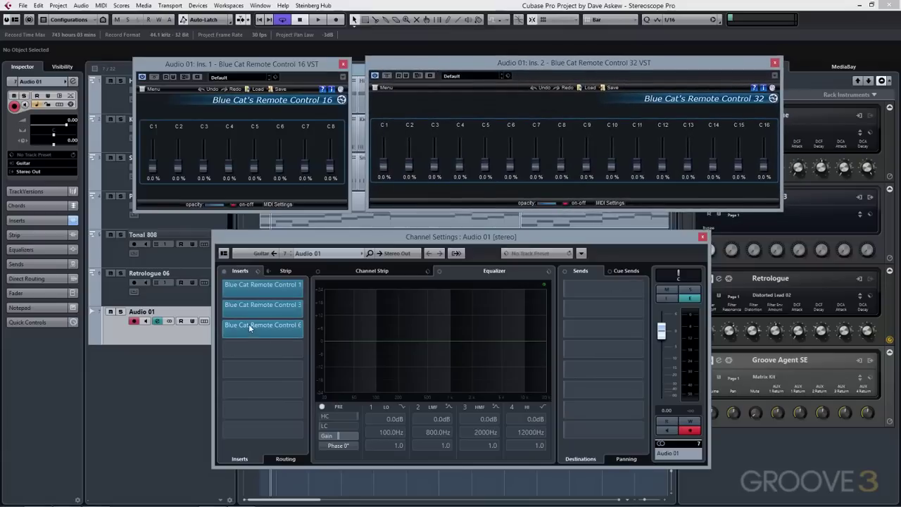
Open Remote Control 64 beside them, then nudge C8 and set C5 to 63%.
{"action": "left_click", "coordinate": [250, 324]}
{"action": "left_click_drag", "start_coordinate": [415, 260], "coordinate": [279, 229]}
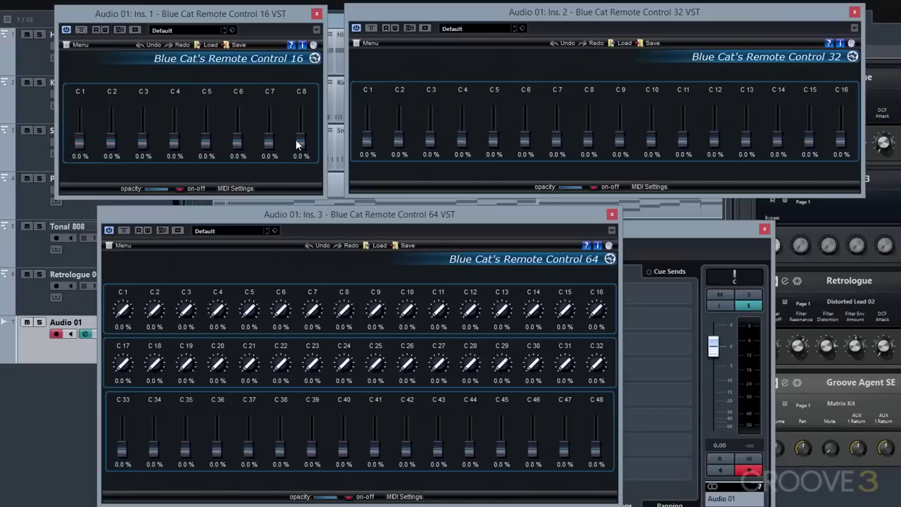
{"action": "mouse_move", "coordinate": [296, 144]}
{"action": "left_mouse_down"}
{"action": "mouse_move", "coordinate": [301, 117]}
{"action": "mouse_move", "coordinate": [302, 149]}
{"action": "left_mouse_up"}
{"action": "left_click_drag", "start_coordinate": [252, 309], "coordinate": [251, 327]}
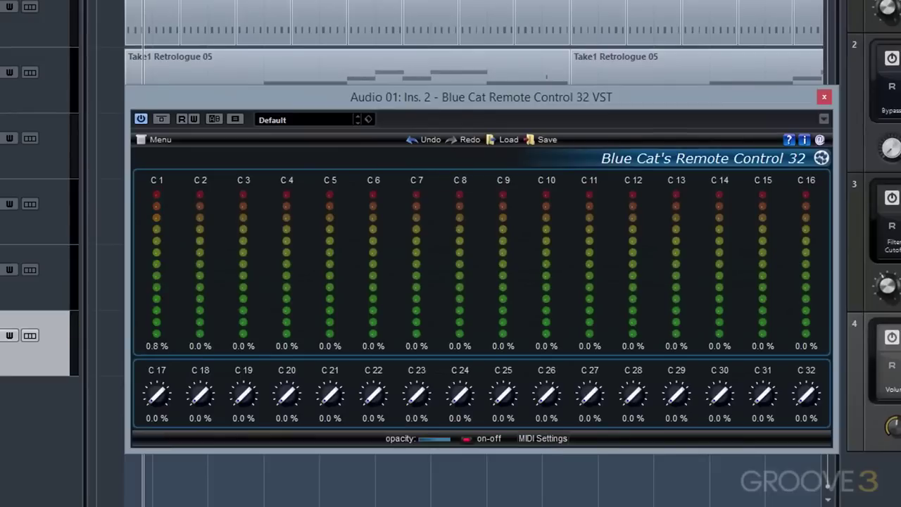
Apply the controls32 skin to the Remote Control 32 plugin.
{"action": "left_click_drag", "start_coordinate": [279, 139], "coordinate": [273, 103]}
{"action": "left_click", "coordinate": [166, 104]}
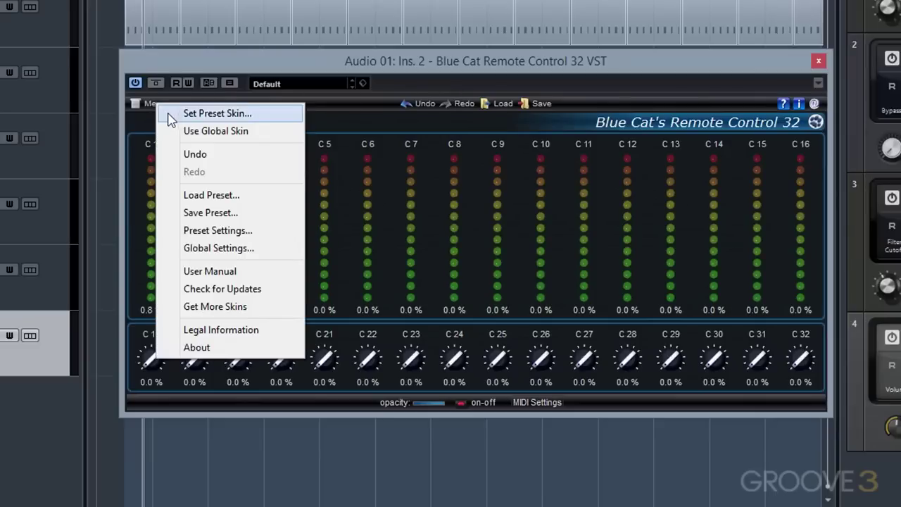
{"action": "left_click", "coordinate": [172, 114]}
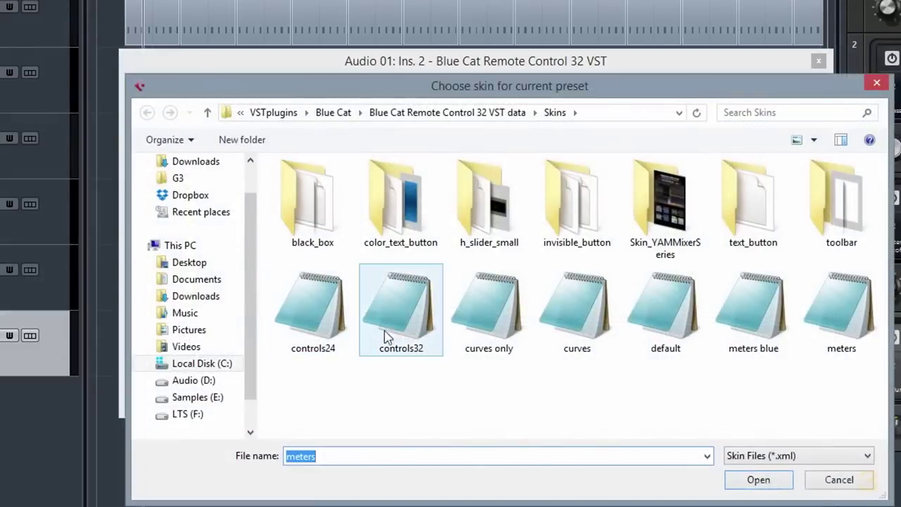
{"action": "double_click", "coordinate": [396, 332]}
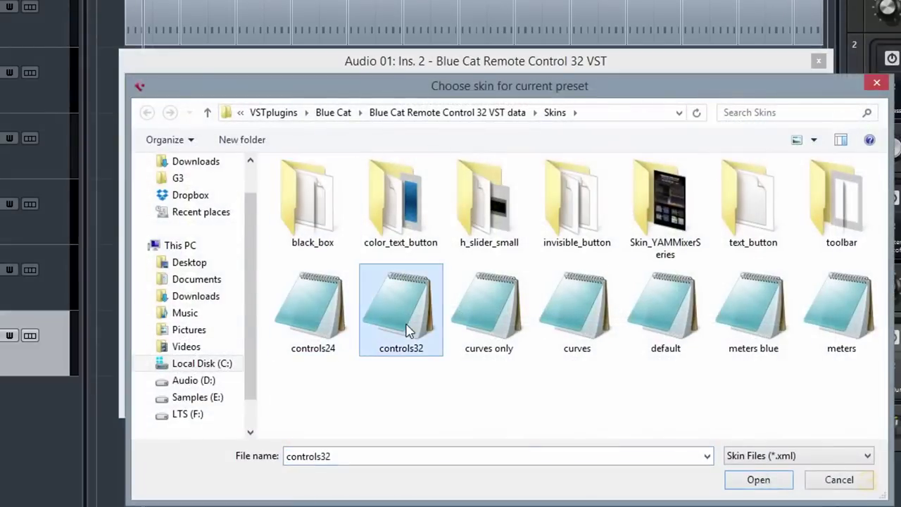
Switch the plugin's preset skin to curves.
{"action": "left_click", "coordinate": [153, 106]}
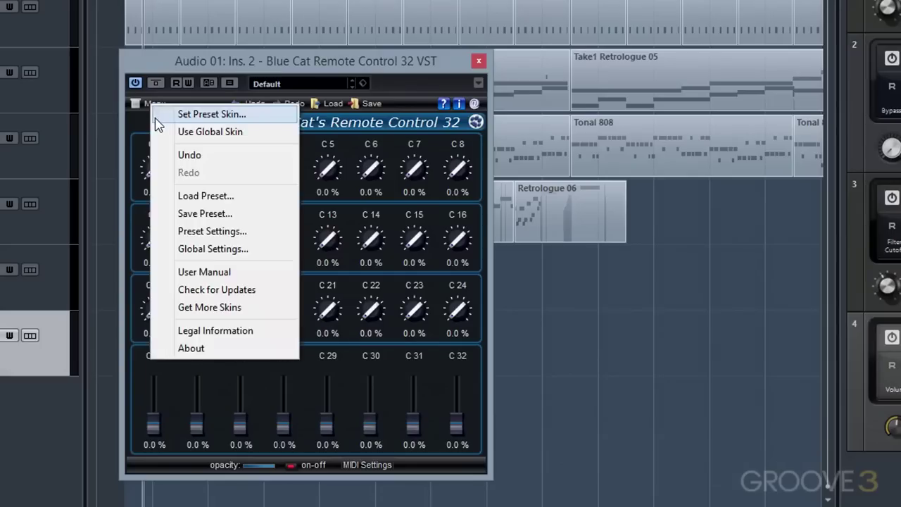
{"action": "left_click", "coordinate": [155, 115]}
{"action": "double_click", "coordinate": [583, 321]}
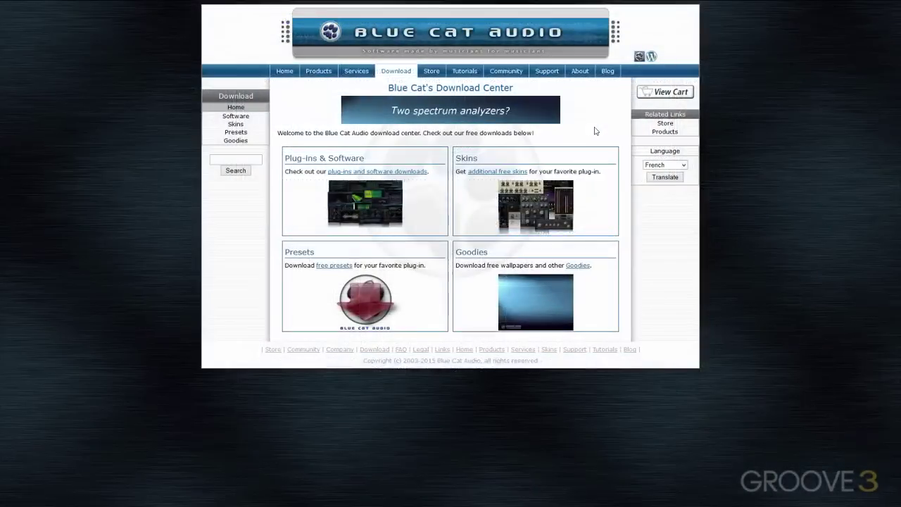
Go to the Download > Skins page and open the Remote Control Skins entry.
{"action": "mouse_move", "coordinate": [397, 74]}
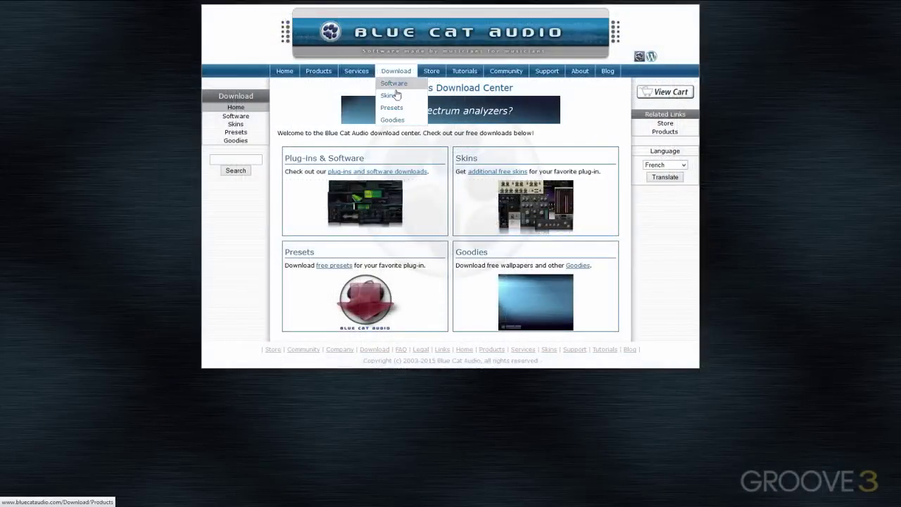
{"action": "left_click", "coordinate": [390, 95]}
{"action": "scroll", "coordinate": [422, 116], "scroll_direction": "down", "scroll_amount": 7}
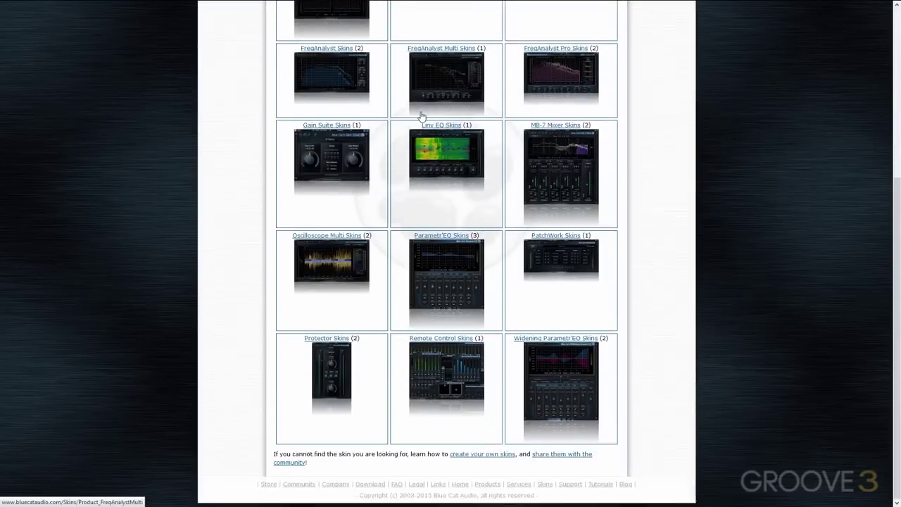
{"action": "left_click", "coordinate": [445, 354]}
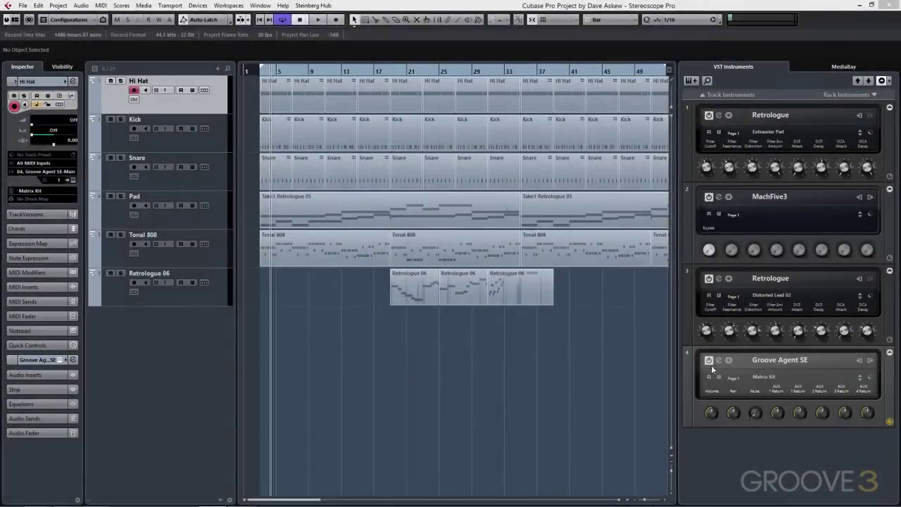
Add a new audio track, Audio 01, from the track list.
{"action": "right_click", "coordinate": [169, 337]}
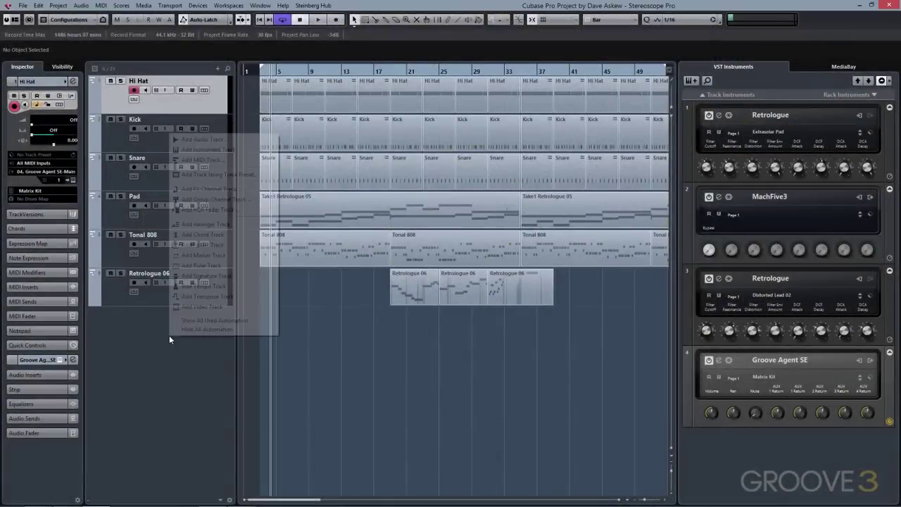
{"action": "left_click", "coordinate": [240, 142]}
{"action": "left_click", "coordinate": [560, 253]}
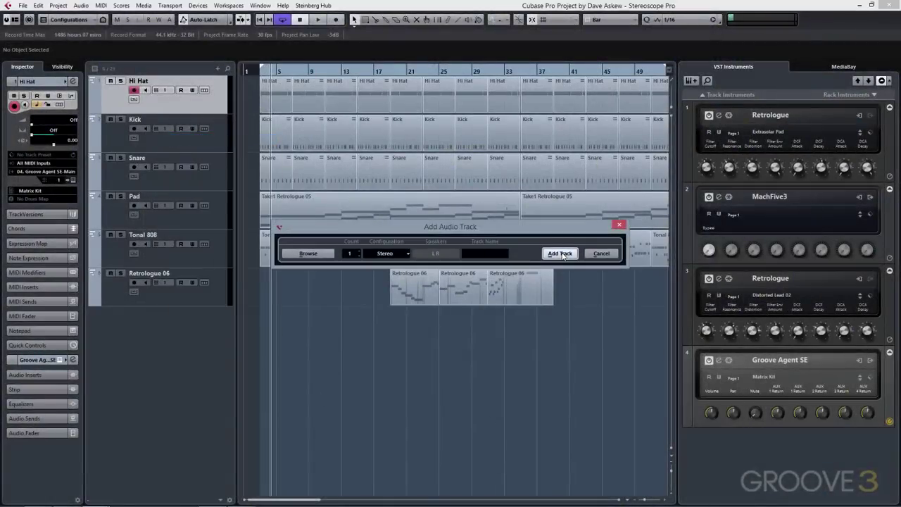
Put Blue Cat Remote Control 16 VST in Audio 01's first insert and open it.
{"action": "left_click", "coordinate": [157, 323]}
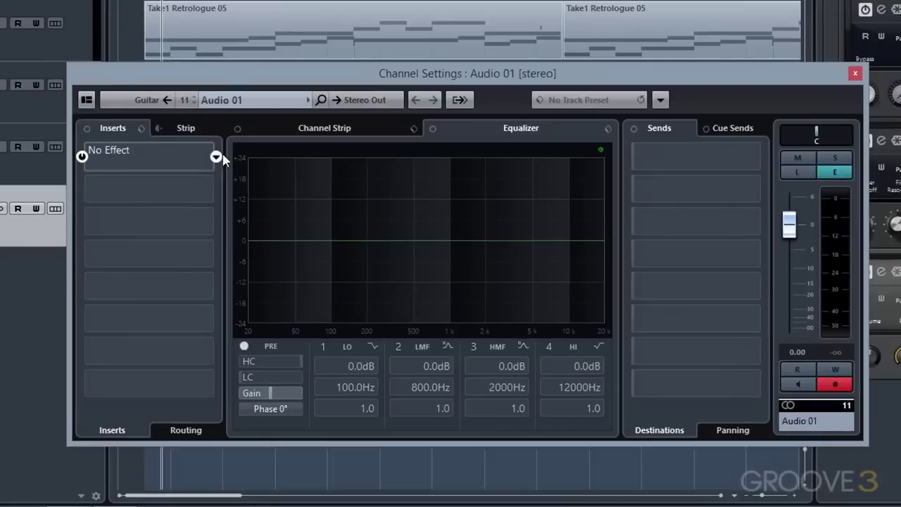
{"action": "left_click", "coordinate": [251, 211]}
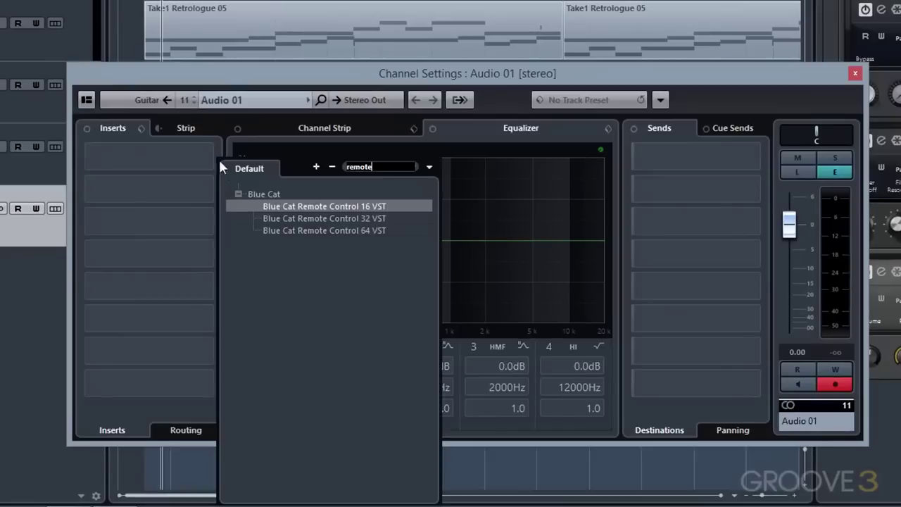
{"action": "left_click", "coordinate": [278, 206]}
{"action": "left_click", "coordinate": [134, 156]}
{"action": "left_click", "coordinate": [754, 174]}
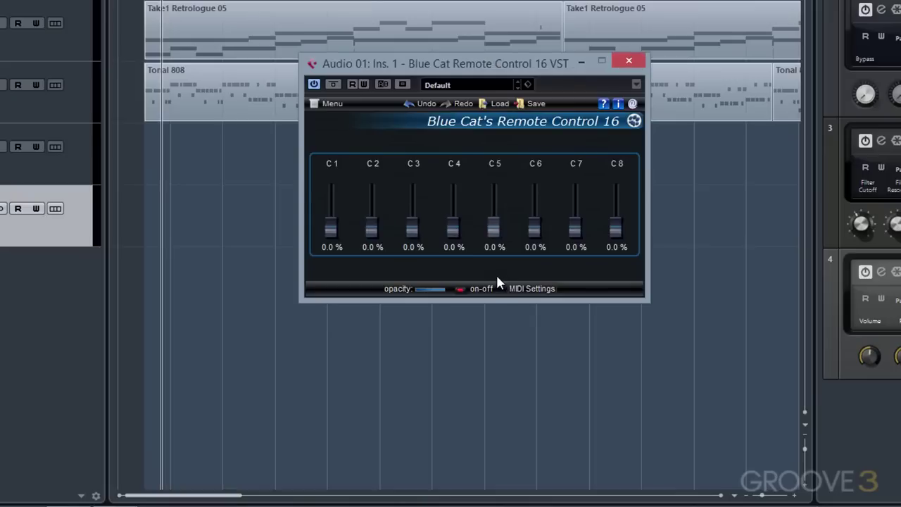
Turn on MIDI Out for C1 in Remote Control 16 and rename it 'Mod Wheel'.
{"action": "left_click", "coordinate": [529, 291]}
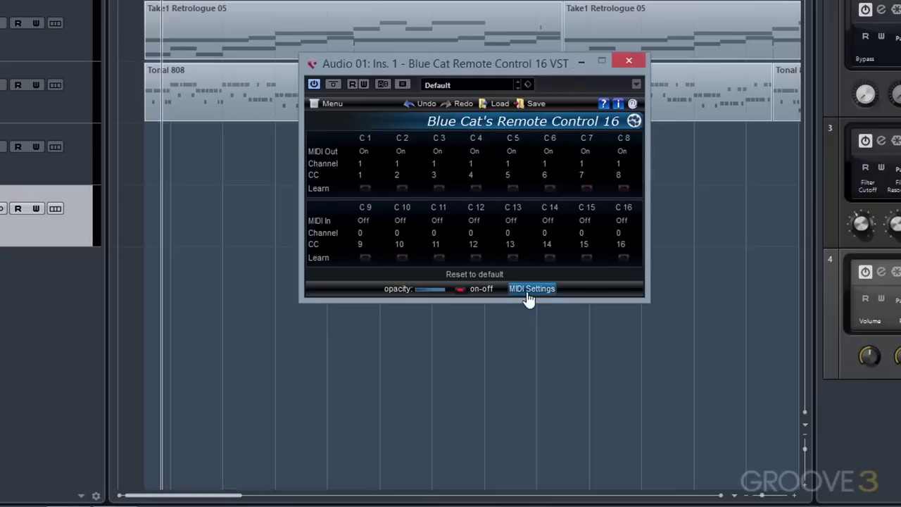
{"action": "left_click", "coordinate": [364, 153]}
{"action": "left_click", "coordinate": [365, 138]}
{"action": "type", "text": "Mod Wheel"}
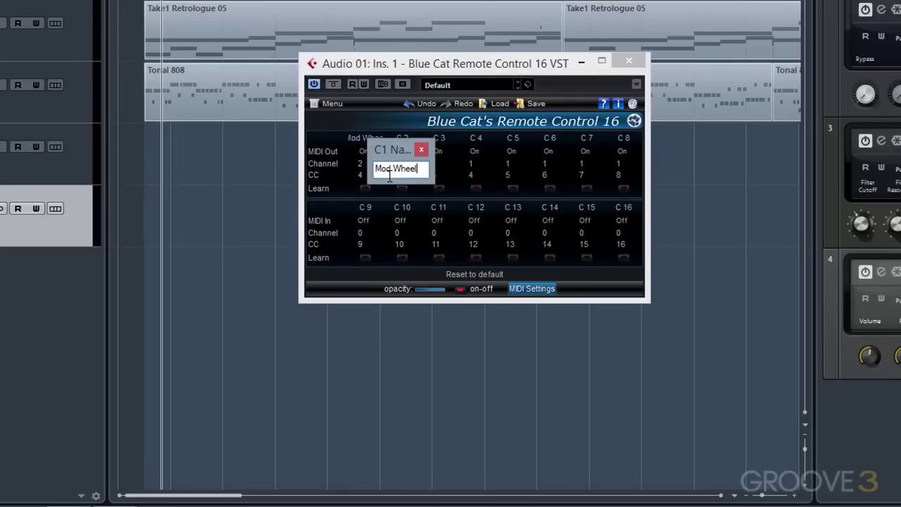
{"action": "key", "text": "Return"}
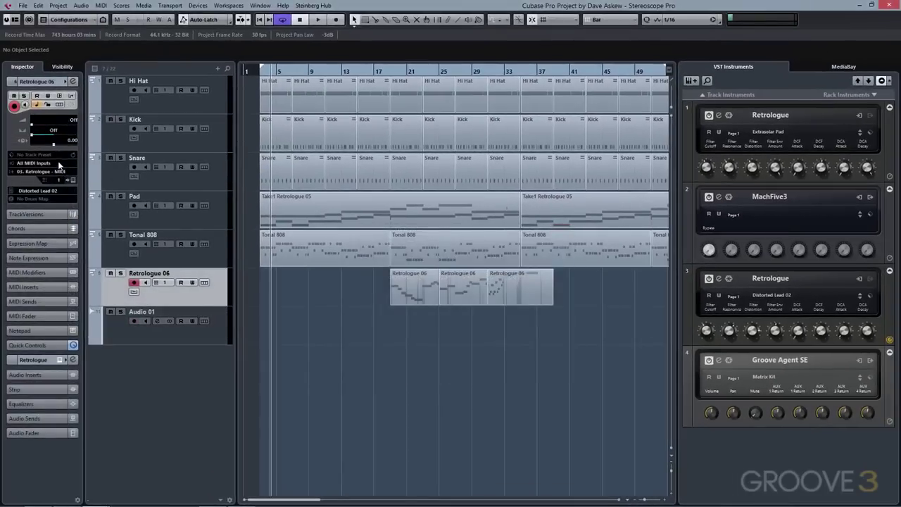
Set Retrologue 06's MIDI input to Audio 01: Ins. 1 Blue Cat Remote Control and sweep Mod Wheel.
{"action": "left_click", "coordinate": [60, 164]}
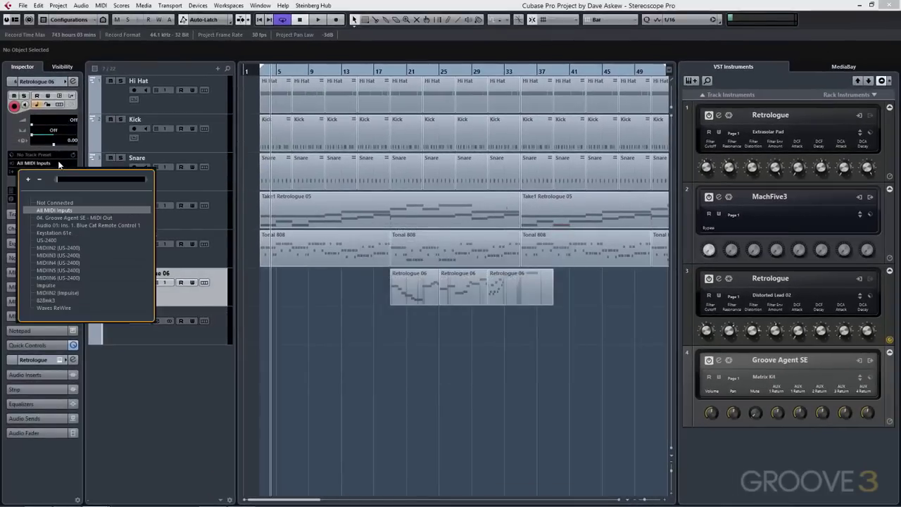
{"action": "left_click", "coordinate": [75, 225]}
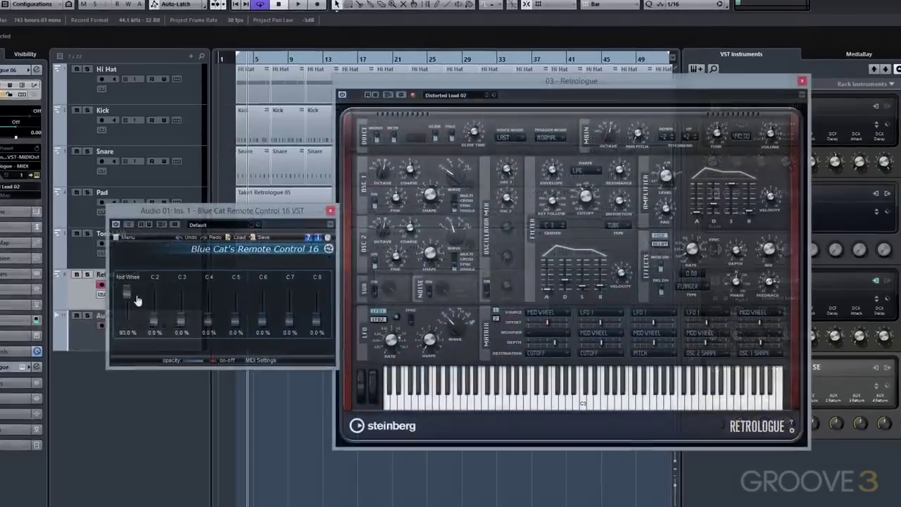
{"action": "left_click_drag", "start_coordinate": [137, 301], "coordinate": [137, 322]}
{"action": "mouse_move", "coordinate": [49, 334]}
{"action": "left_mouse_down"}
{"action": "mouse_move", "coordinate": [49, 310]}
{"action": "mouse_move", "coordinate": [48, 335]}
{"action": "left_mouse_up"}
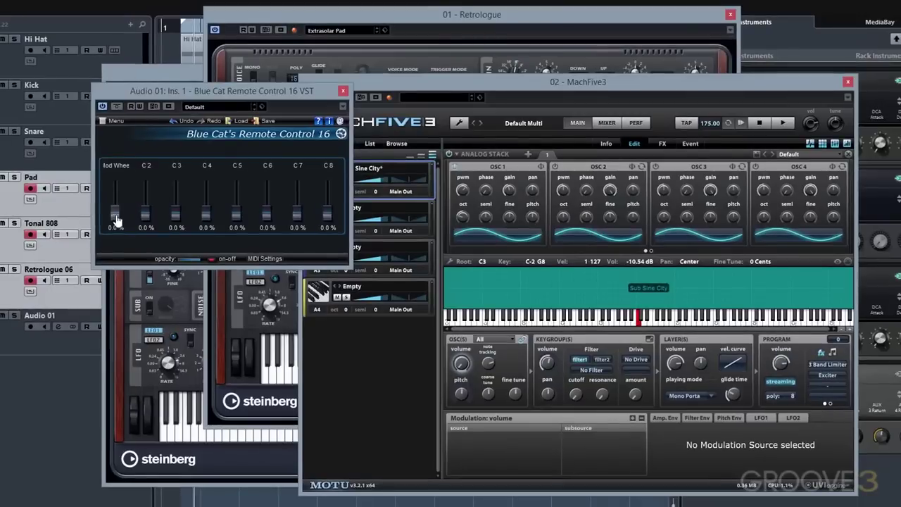
{"action": "left_click_drag", "start_coordinate": [116, 221], "coordinate": [117, 201]}
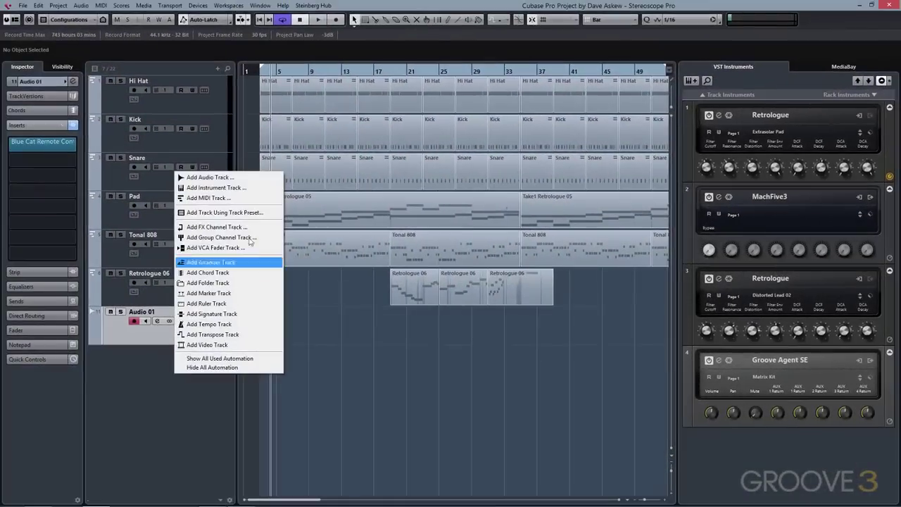
Add MIDI 01 with Impulse input and output to Audio 01: Ins. 1 Blue Cat Remote Control 32.
{"action": "left_click", "coordinate": [210, 198]}
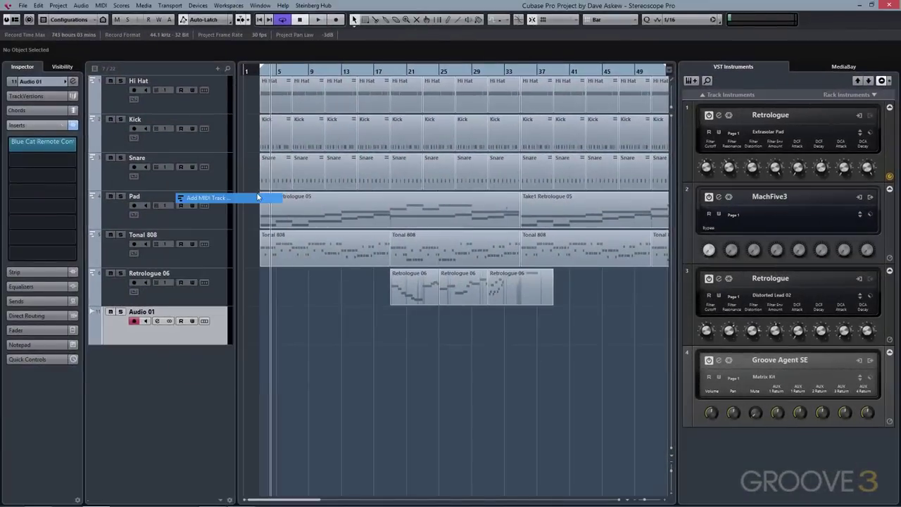
{"action": "left_click", "coordinate": [46, 163]}
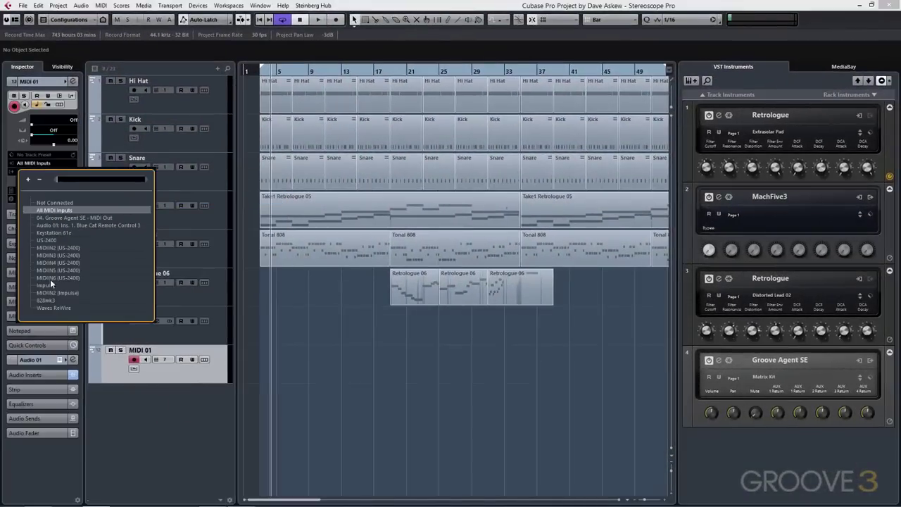
{"action": "left_click", "coordinate": [50, 284]}
{"action": "left_click", "coordinate": [53, 173]}
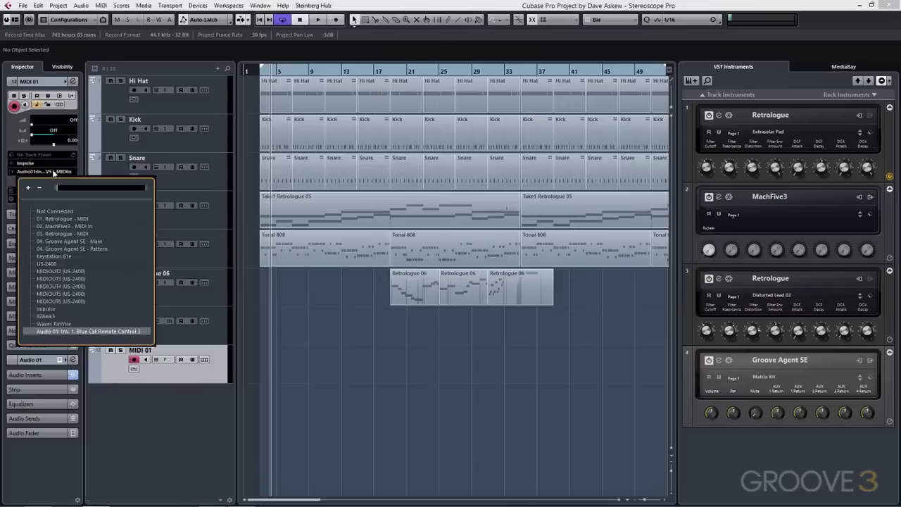
{"action": "left_click", "coordinate": [61, 332]}
Open Audio 01's Remote Control 32 plugin window and reselect MIDI 01.
{"action": "left_click", "coordinate": [30, 359]}
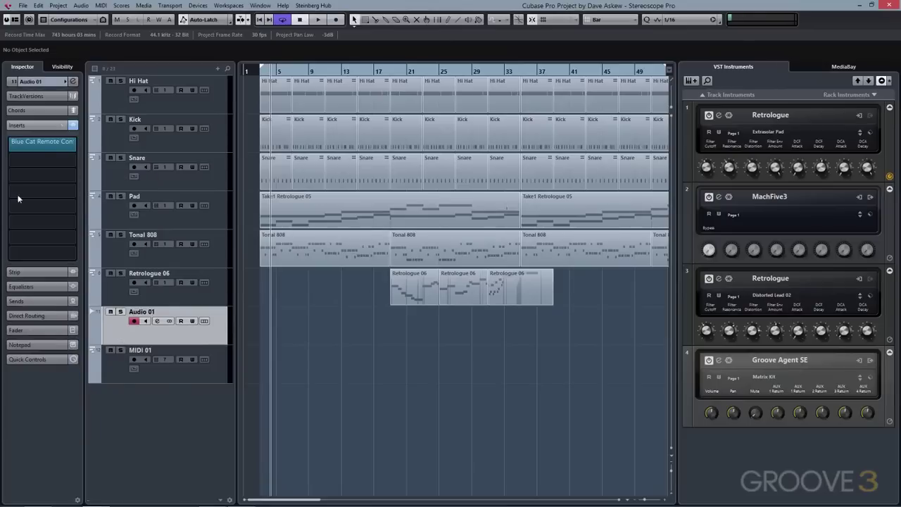
{"action": "left_click", "coordinate": [33, 141]}
{"action": "left_click", "coordinate": [116, 372]}
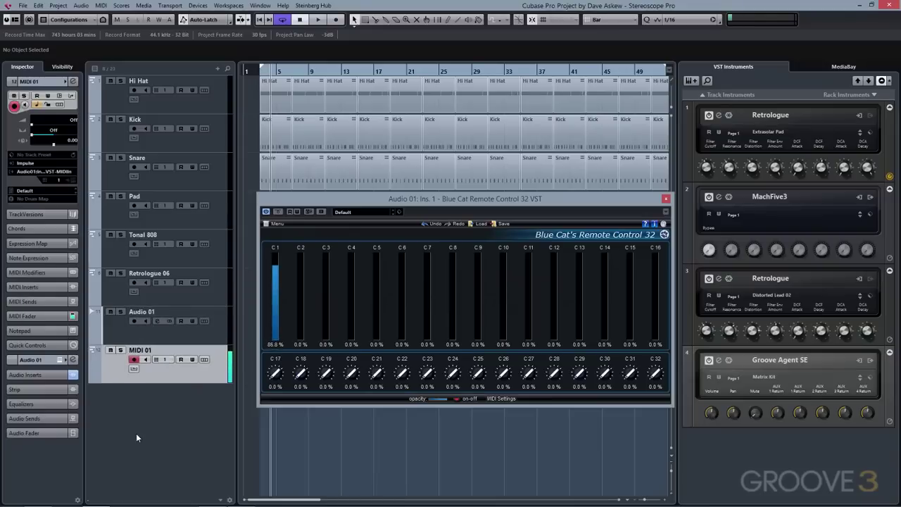
In Preset Settings > MIDI Input, set C 1's response to Fast 3 and confirm.
{"action": "left_click", "coordinate": [277, 224]}
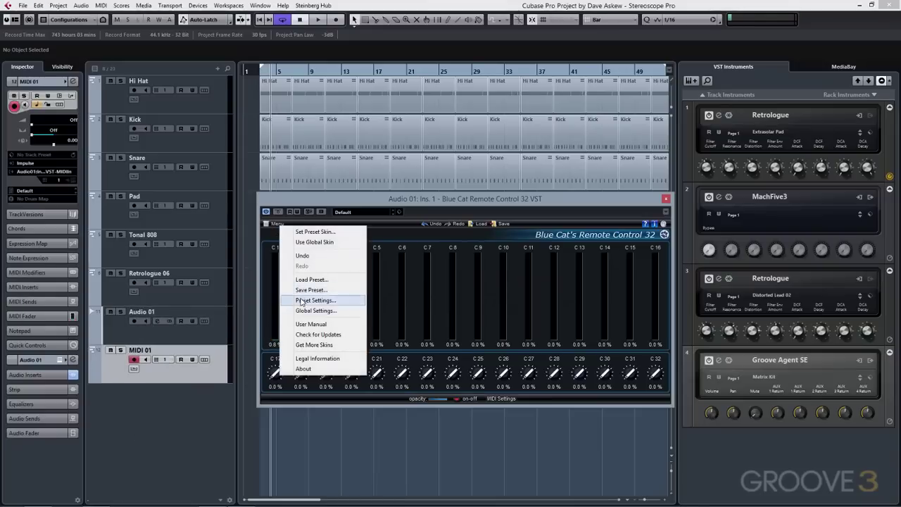
{"action": "left_click", "coordinate": [302, 301]}
{"action": "left_click", "coordinate": [343, 176]}
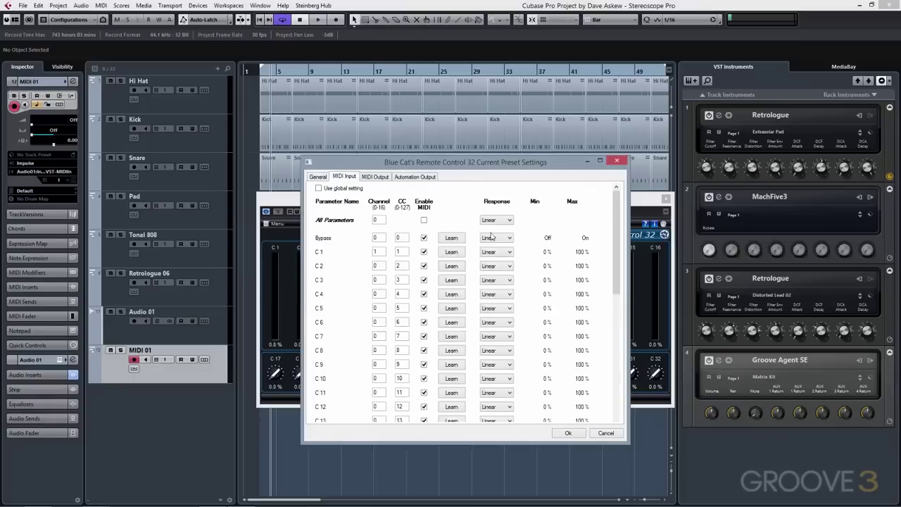
{"action": "left_click", "coordinate": [497, 252]}
{"action": "left_click", "coordinate": [500, 279]}
{"action": "left_click", "coordinate": [569, 433]}
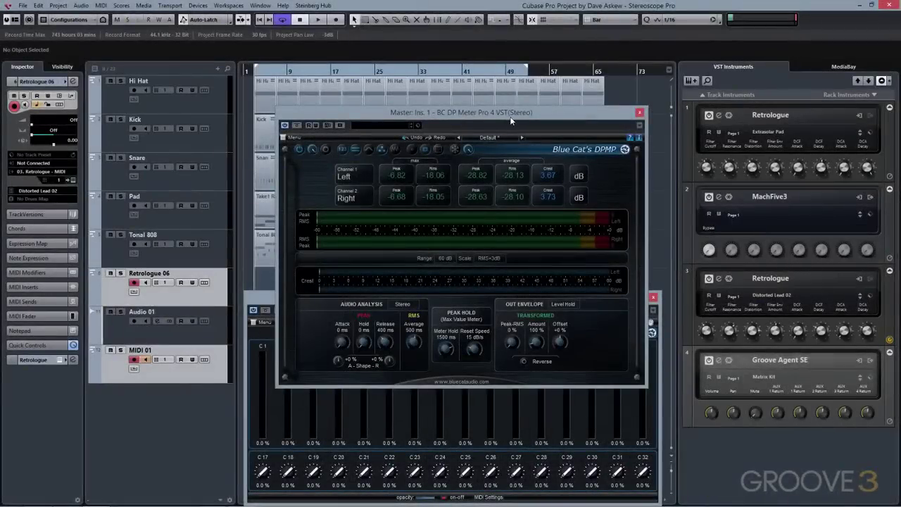
Set Retrologue 06's MIDI input to Master: Ins. 1 BC DP Meter Pro, open Retrologue, and play.
{"action": "left_click_drag", "start_coordinate": [511, 115], "coordinate": [501, 120]}
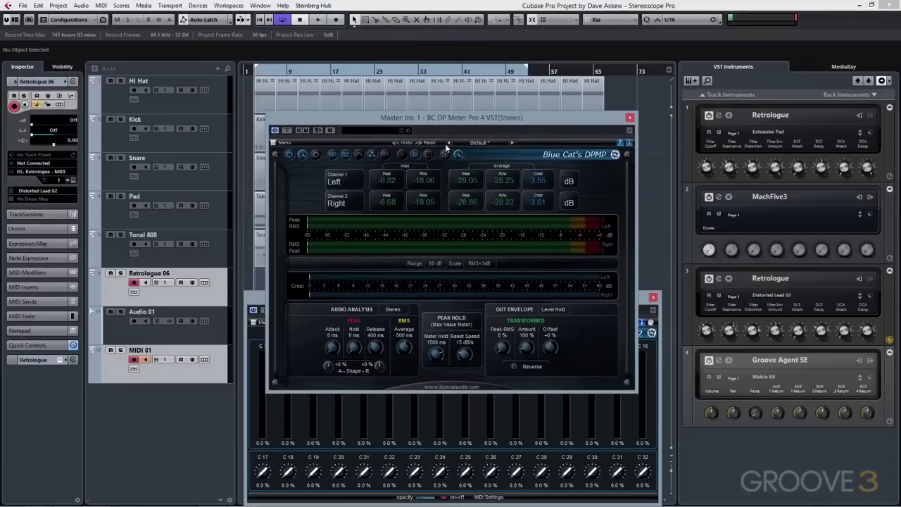
{"action": "left_click", "coordinate": [36, 164]}
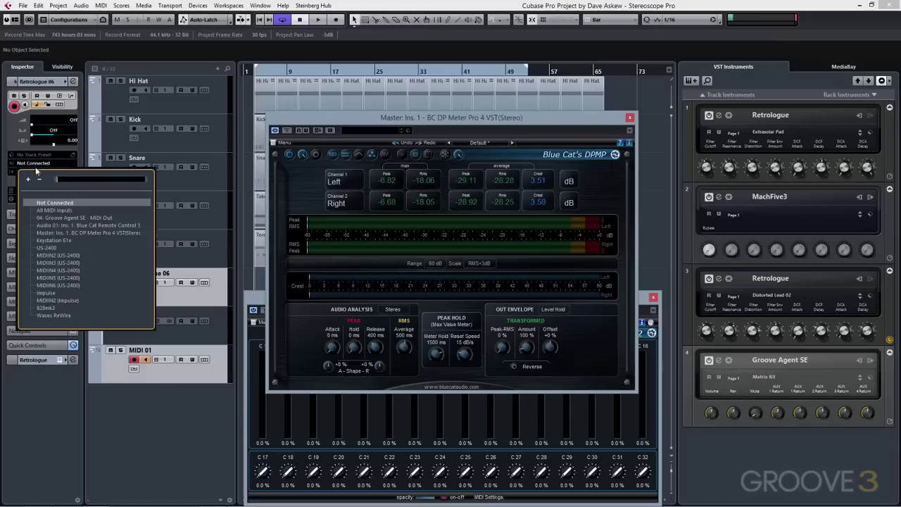
{"action": "left_click", "coordinate": [69, 231]}
{"action": "left_click_drag", "start_coordinate": [422, 119], "coordinate": [223, 85]}
{"action": "left_click", "coordinate": [719, 278]}
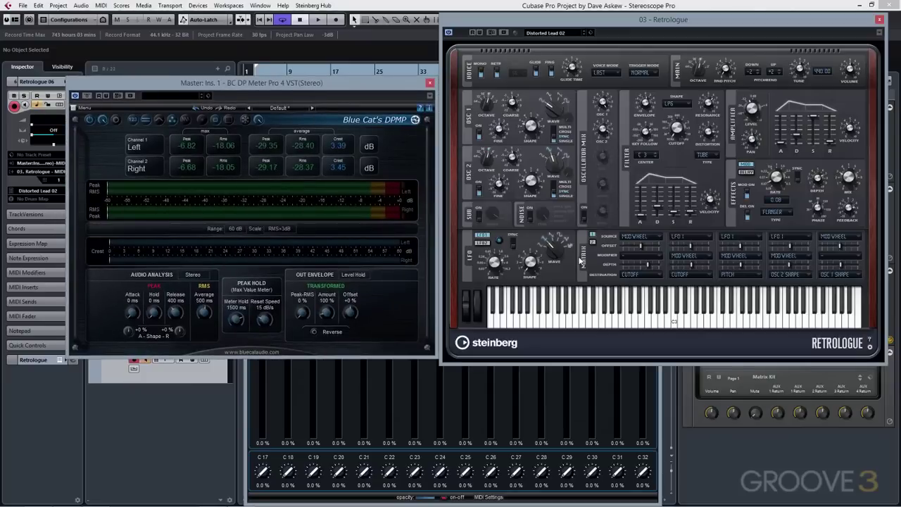
{"action": "key", "text": "space"}
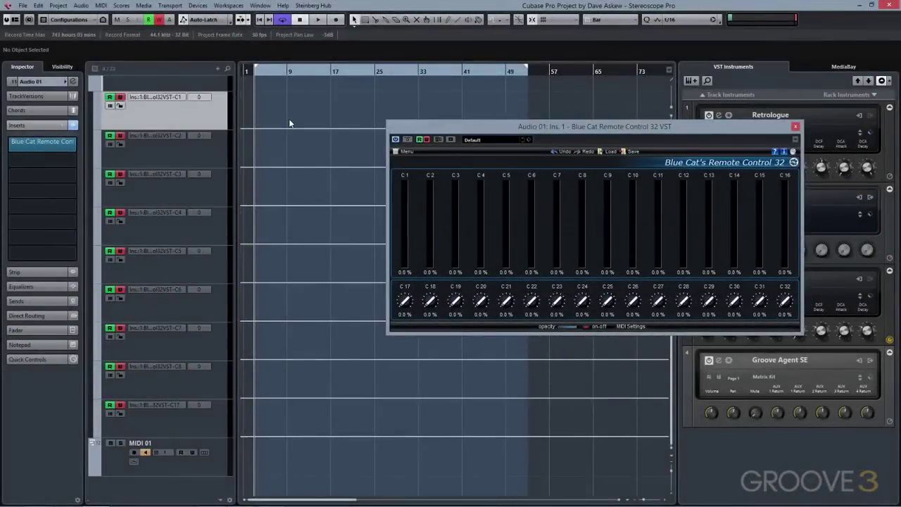
Start playback so the Remote Control 32 moves are written into Audio 01's C1–C8 and C17 lanes.
{"action": "key", "text": "space"}
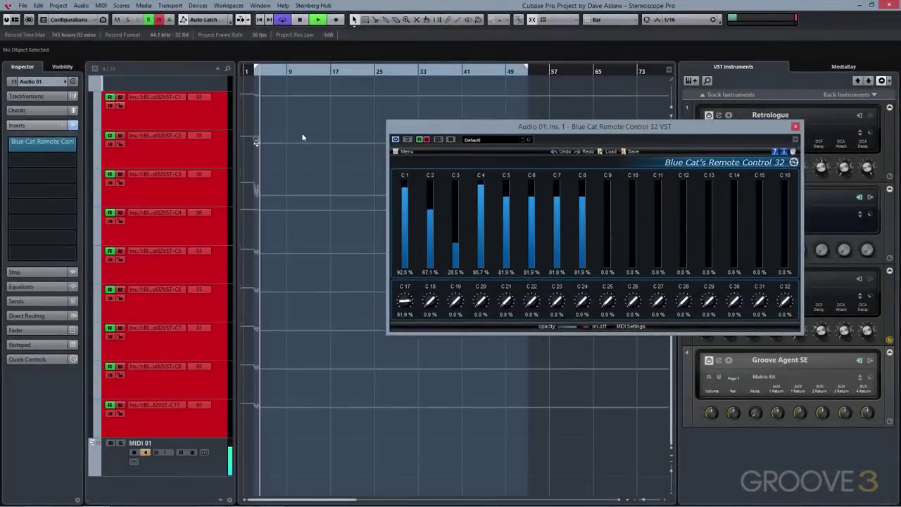